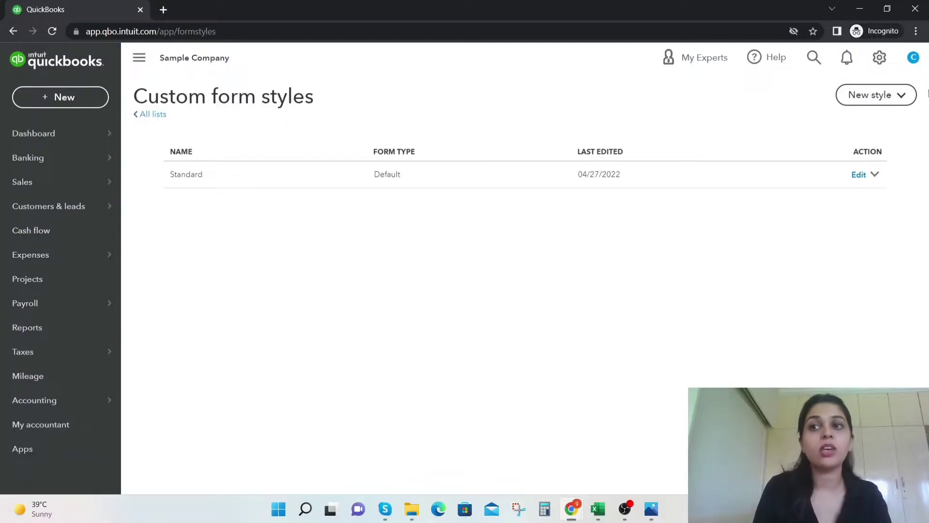
Create a new invoice form style and name it "New Style" followed by the owner's first name
left_click(881, 100)
left_click(878, 123)
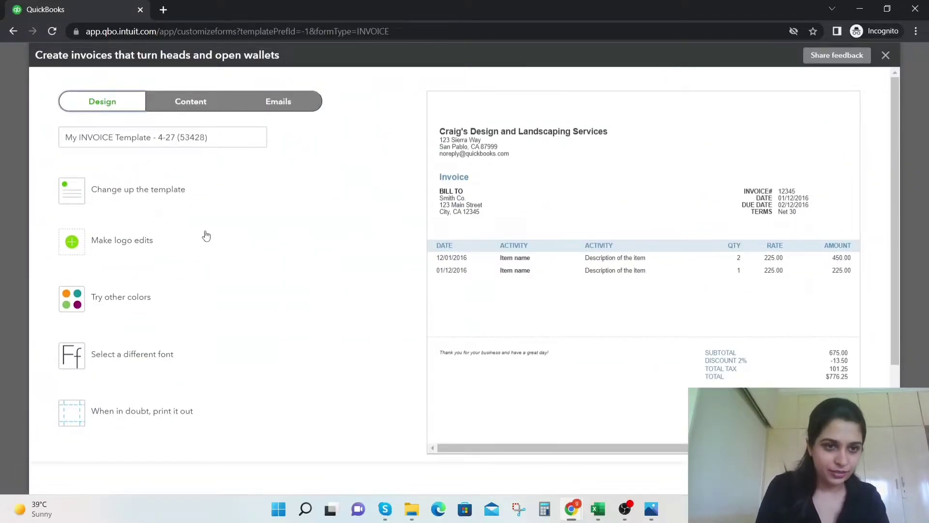
left_click(237, 139)
triple_click(237, 139)
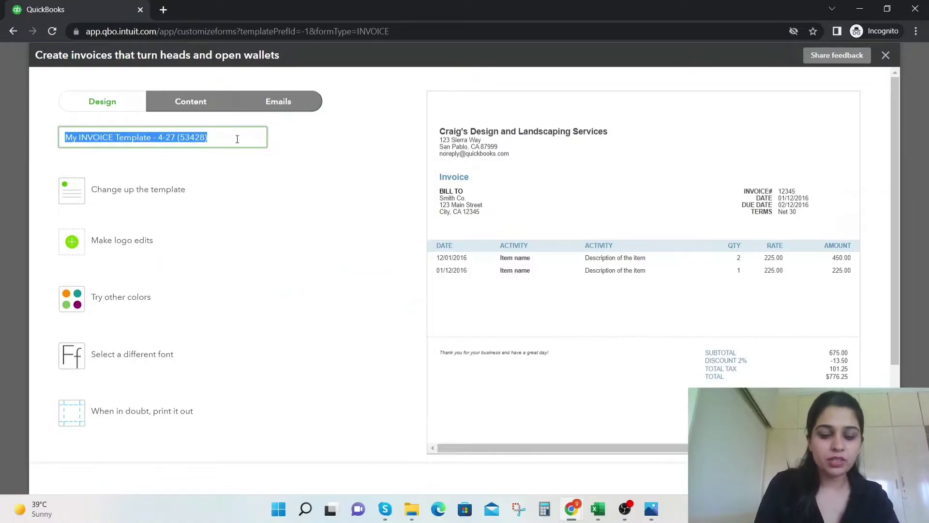
type("New S")
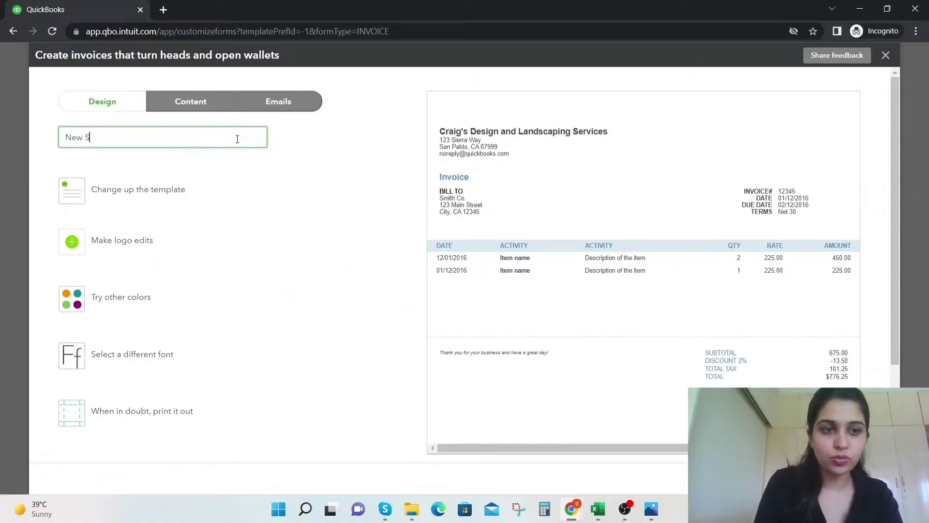
type("tyle ")
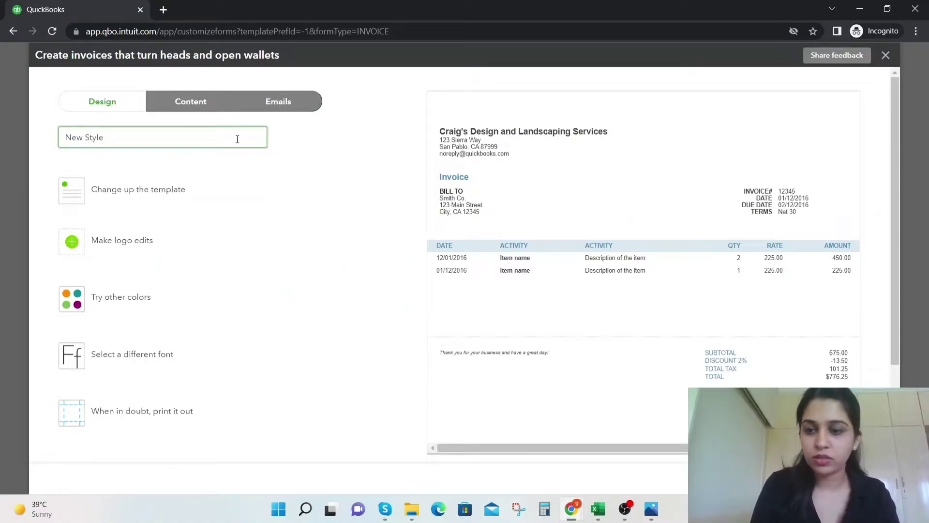
type("Geetika")
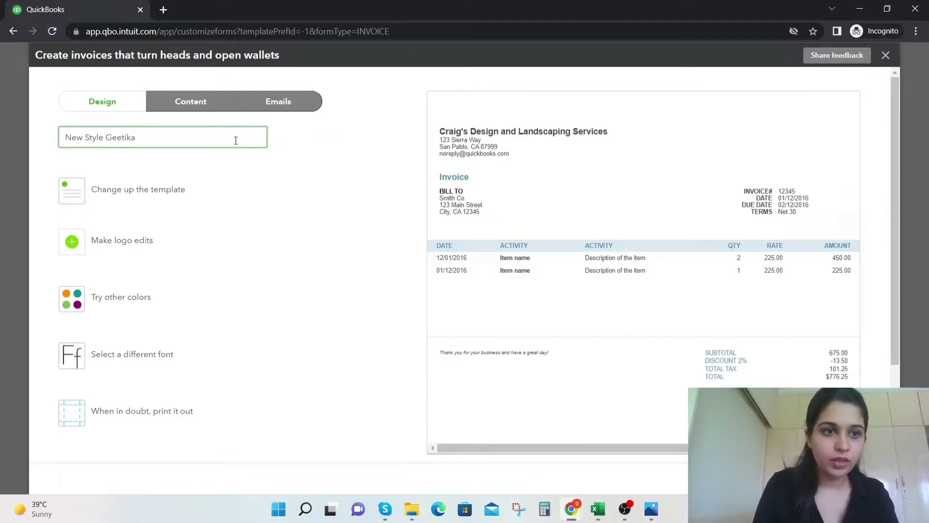
Preview the Modern and Fresh invoice templates and settle on the Bold template
left_click(184, 191)
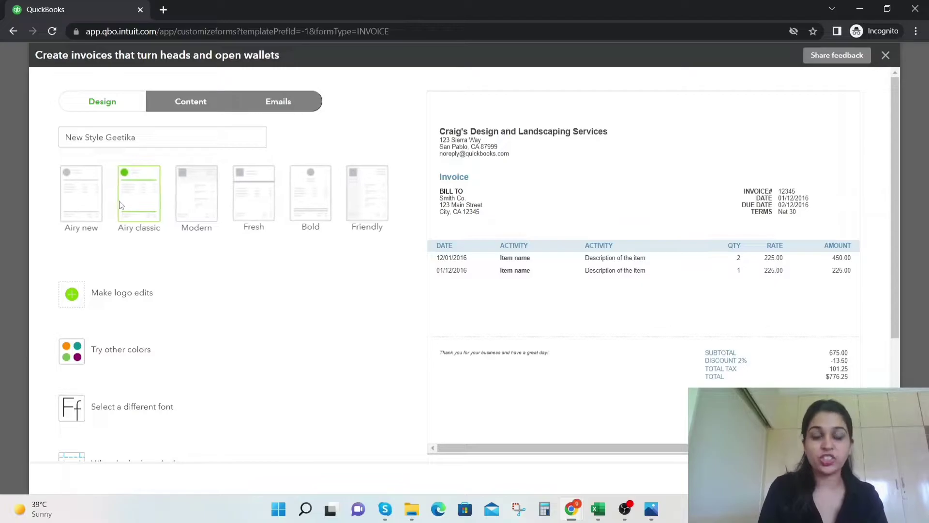
left_click(196, 199)
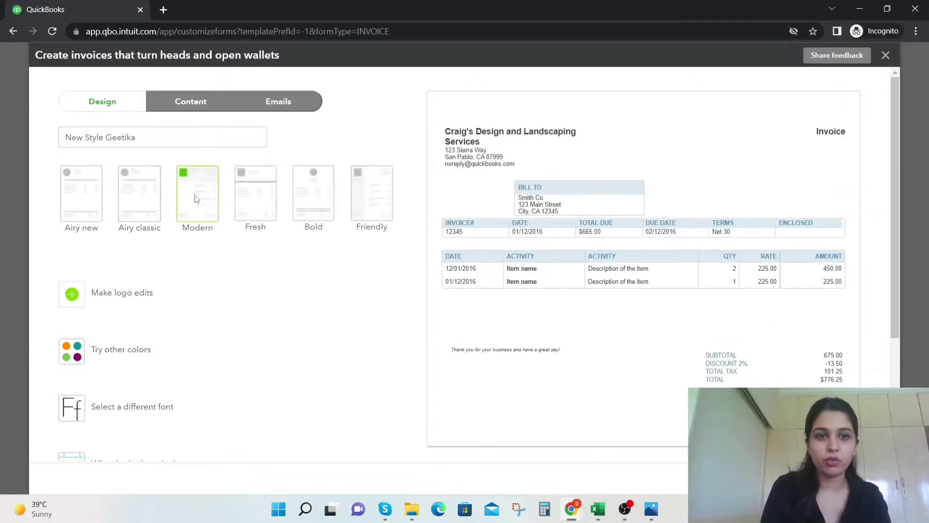
left_click(275, 204)
left_click(323, 205)
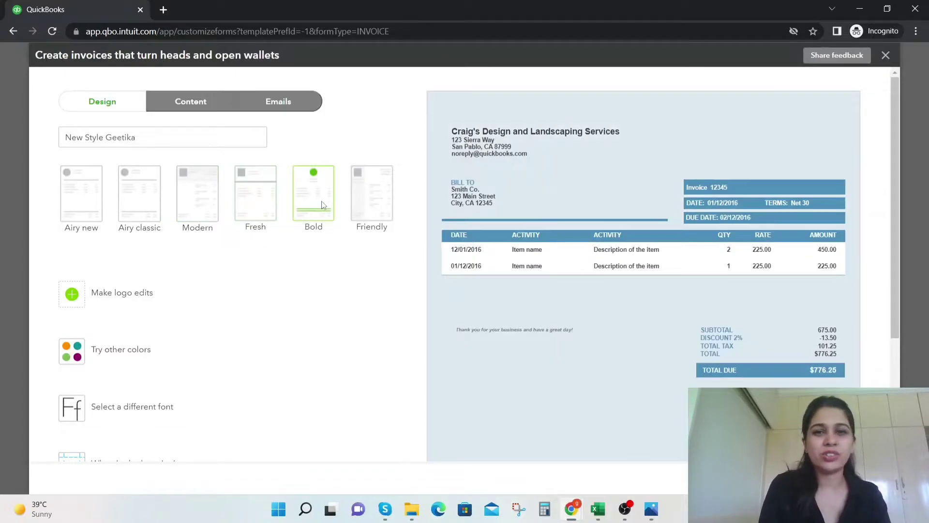
Open the logo options of the invoice design to see where a logo can be added
scroll(93, 310, "down", 1)
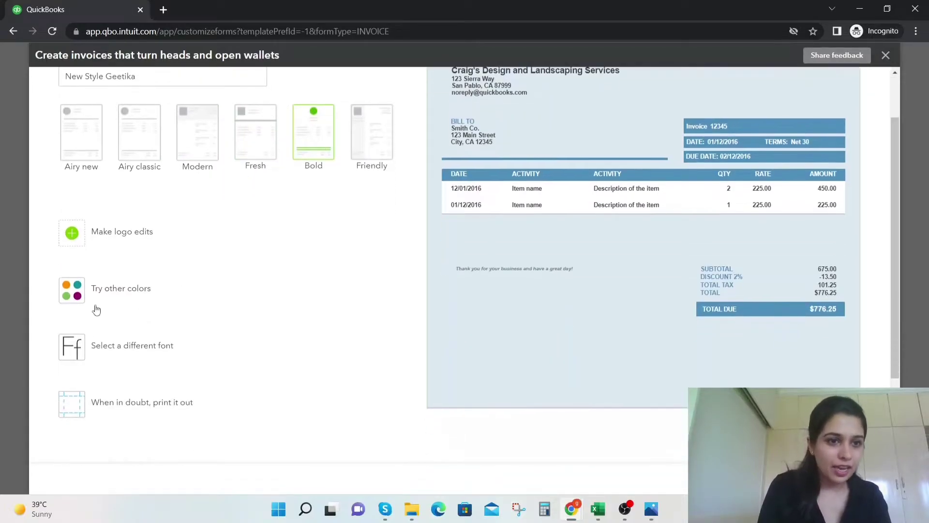
left_click(76, 236)
scroll(193, 242, "up", 1)
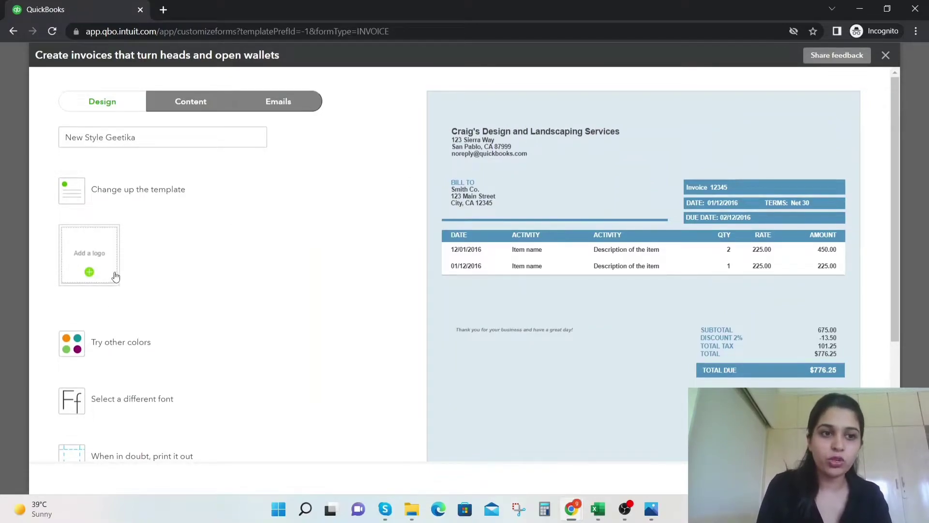
Try the green and maroon theme colors on the invoice, then set the color to dark slate #48565f
scroll(119, 333, "down", 2)
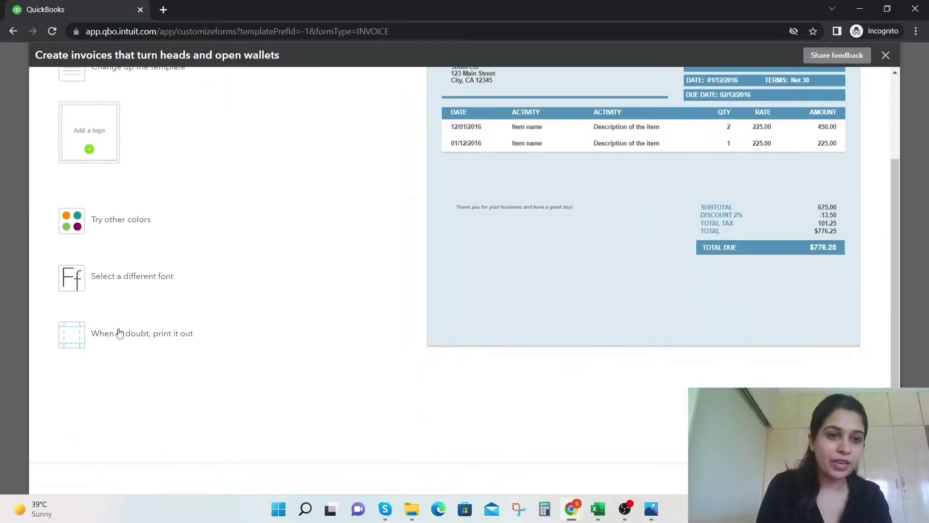
left_click(116, 226)
scroll(122, 251, "up", 1)
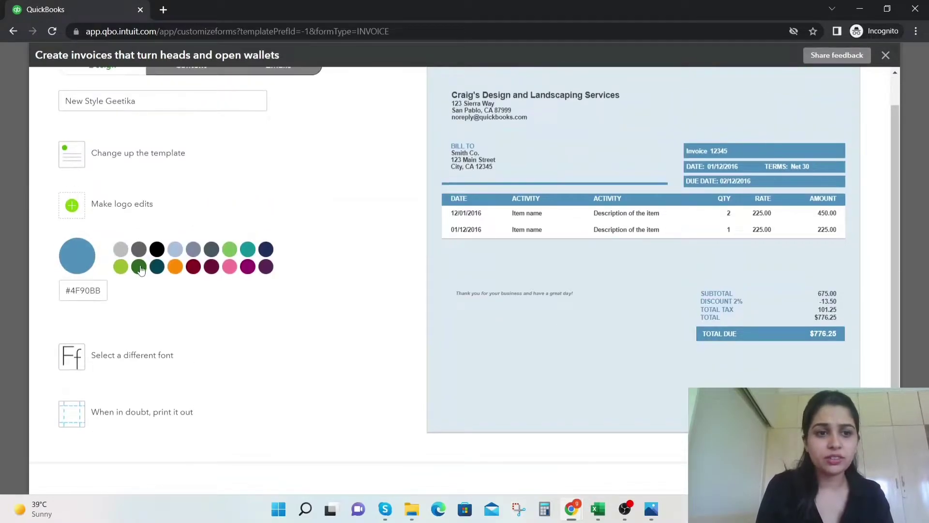
left_click(139, 266)
left_click(206, 268)
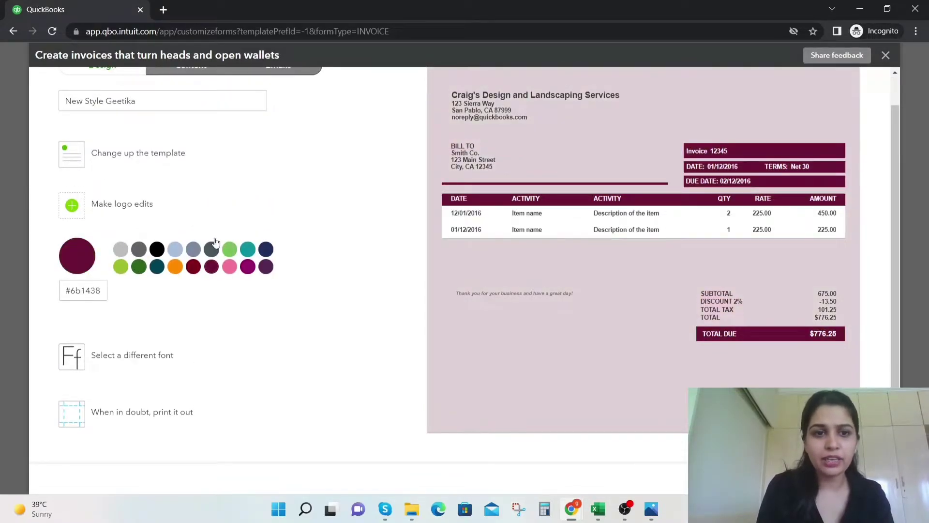
left_click(213, 251)
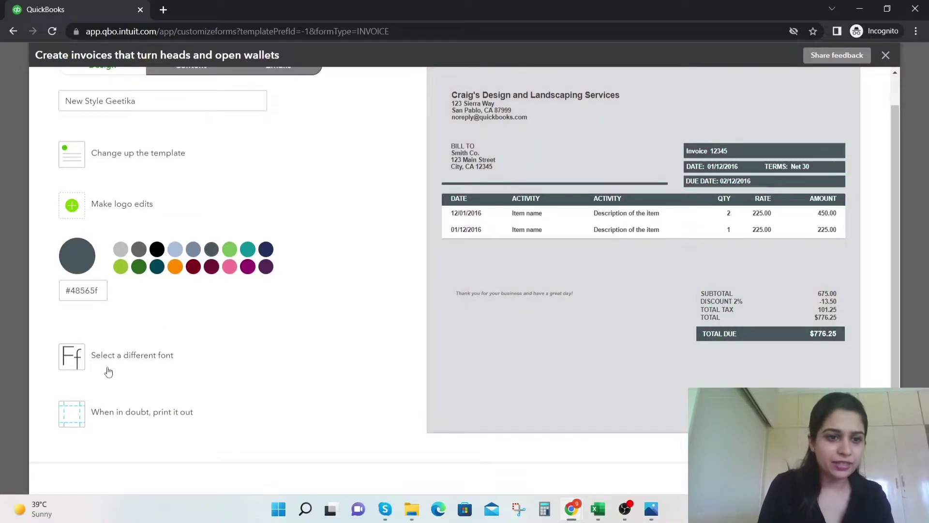
Set the invoice font to Courier at 8pt
scroll(107, 370, "down", 1)
left_click(116, 315)
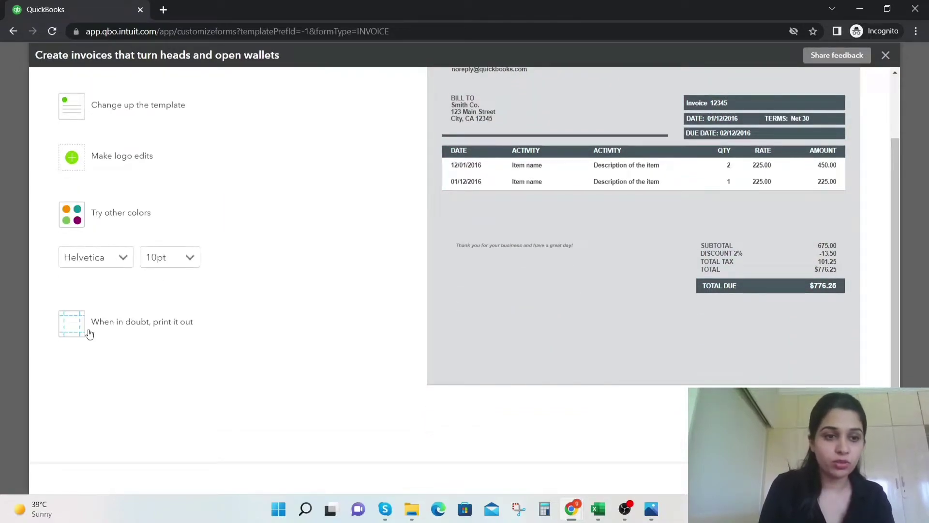
left_click(112, 260)
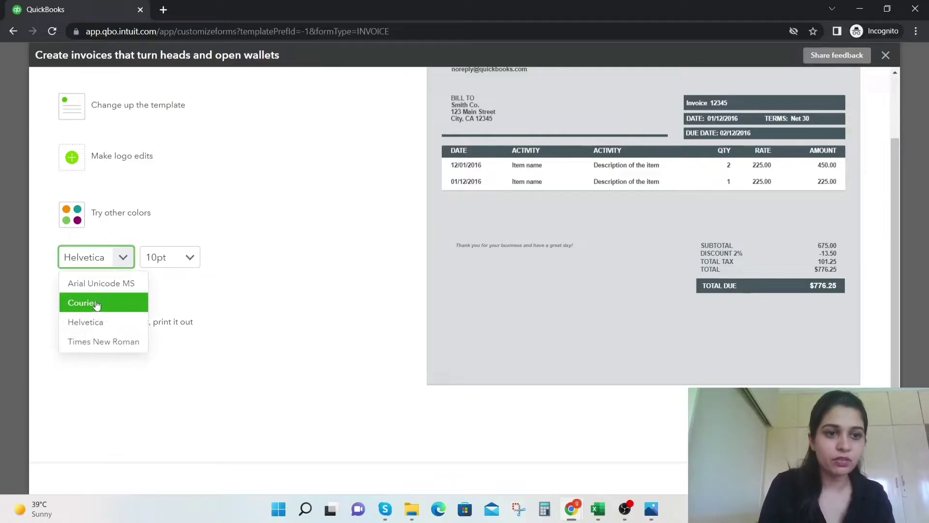
left_click(97, 304)
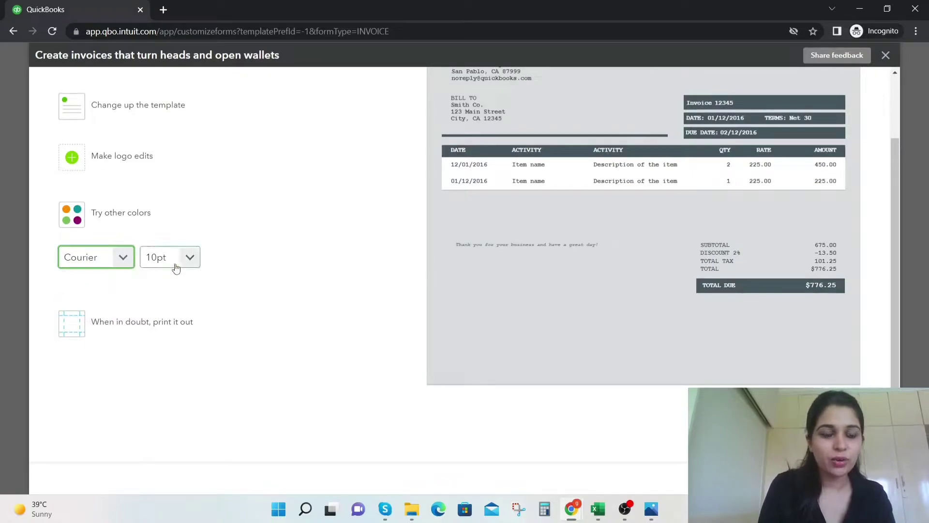
left_click(176, 265)
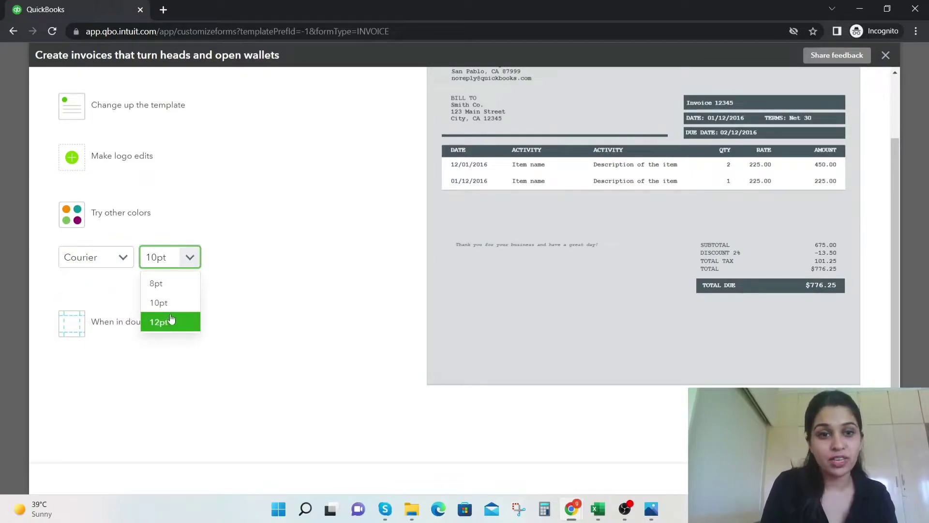
left_click(167, 285)
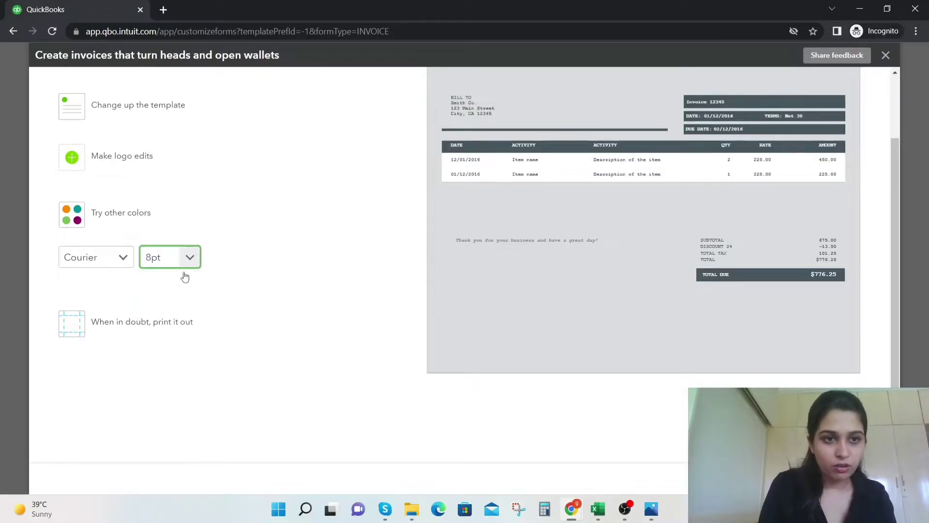
scroll(184, 276, "up", 2)
left_click(158, 343)
left_click_drag(168, 388, 230, 265)
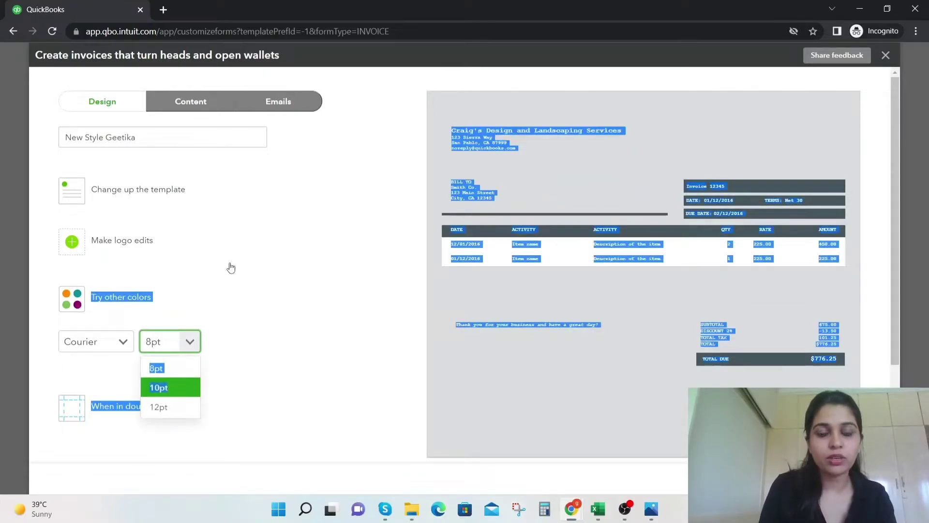
left_click(230, 265)
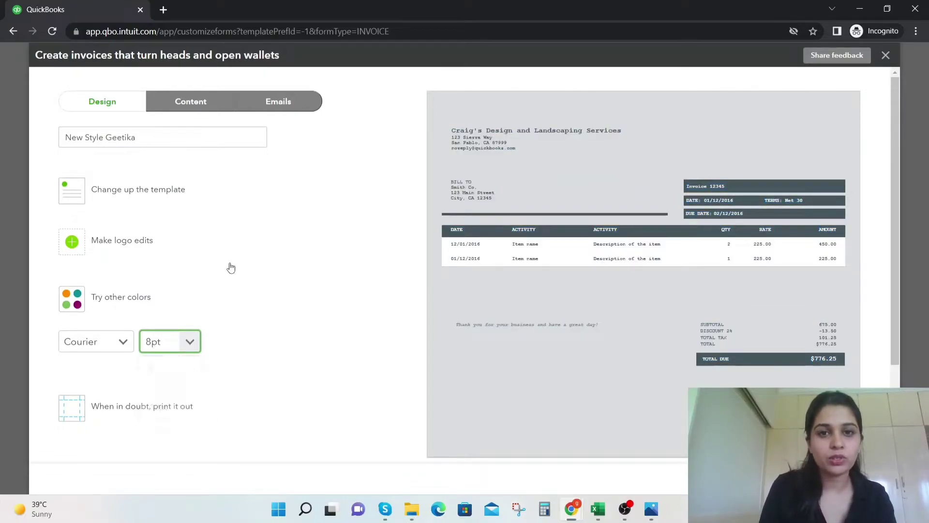
Open the header section of the invoice content for editing and expand its street address fields
left_click(189, 109)
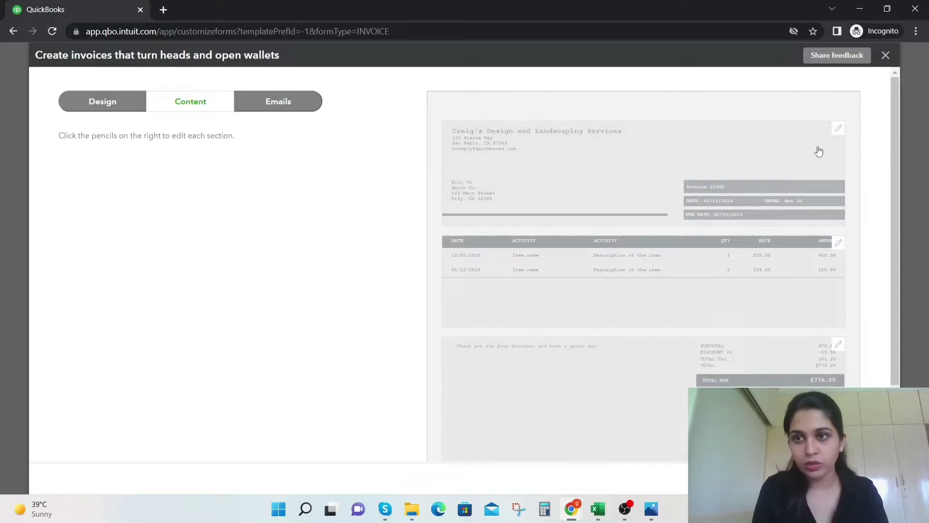
left_click(839, 128)
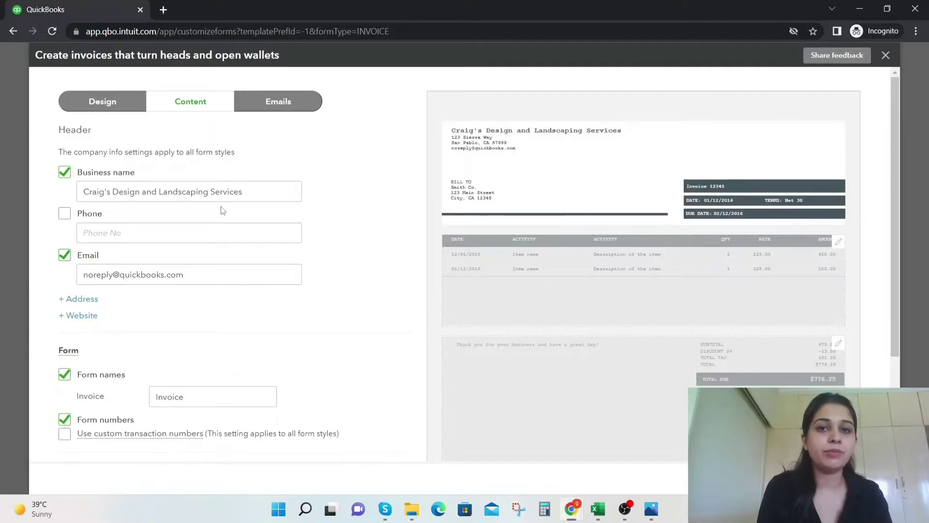
left_click(234, 197)
triple_click(252, 199)
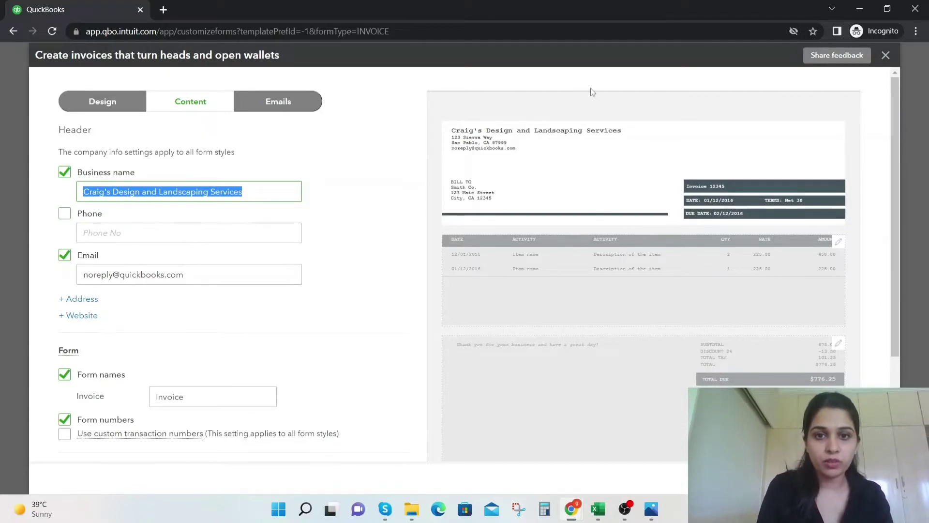
left_click(65, 256)
left_click(64, 256)
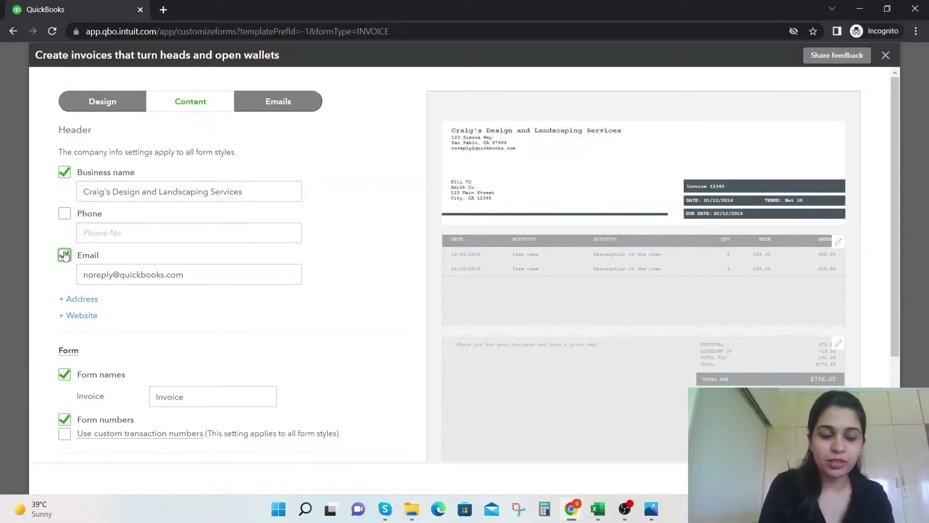
left_click(79, 301)
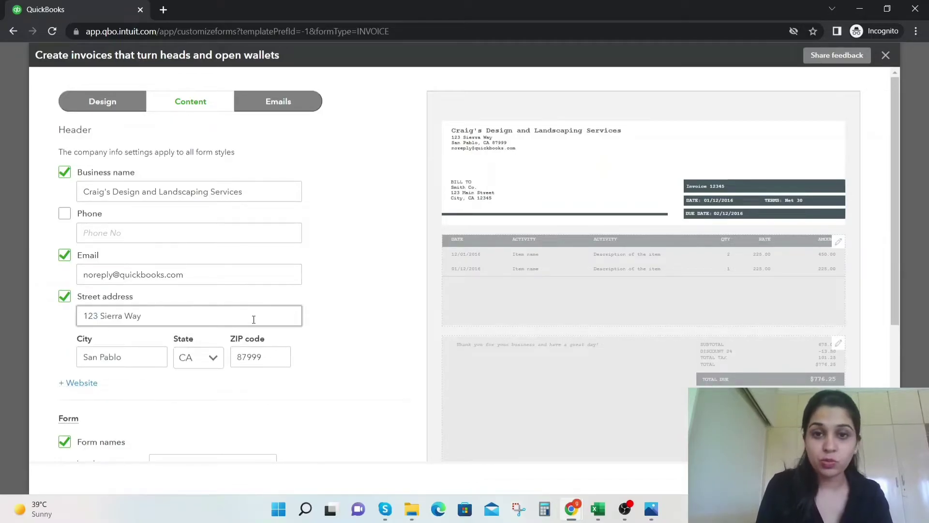
Review the header section's company details, form name, form number, display and custom field options against the invoice preview
scroll(113, 395, "down", 1)
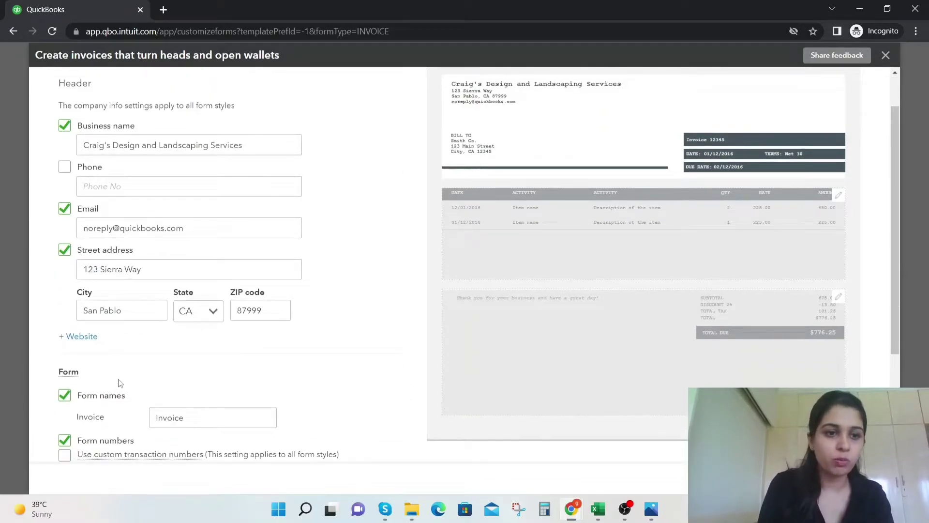
scroll(120, 383, "down", 2)
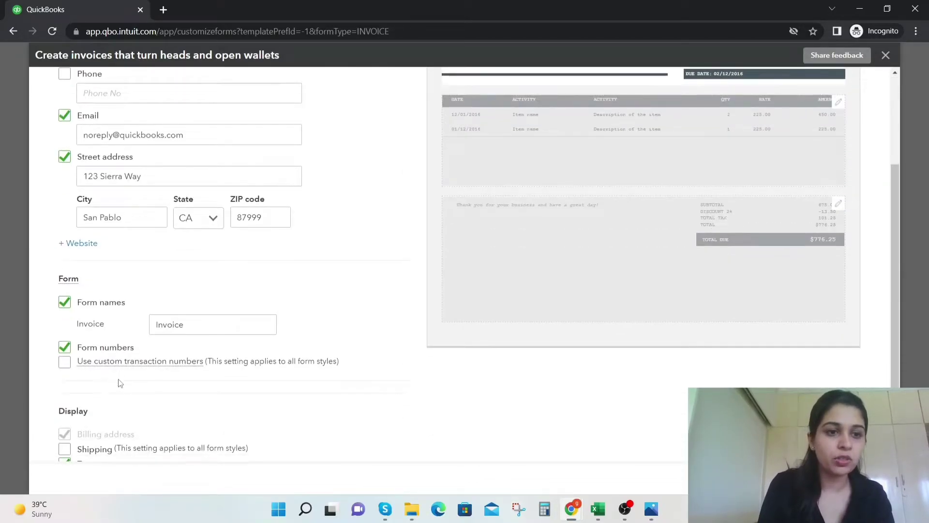
double_click(221, 324)
left_click(332, 291)
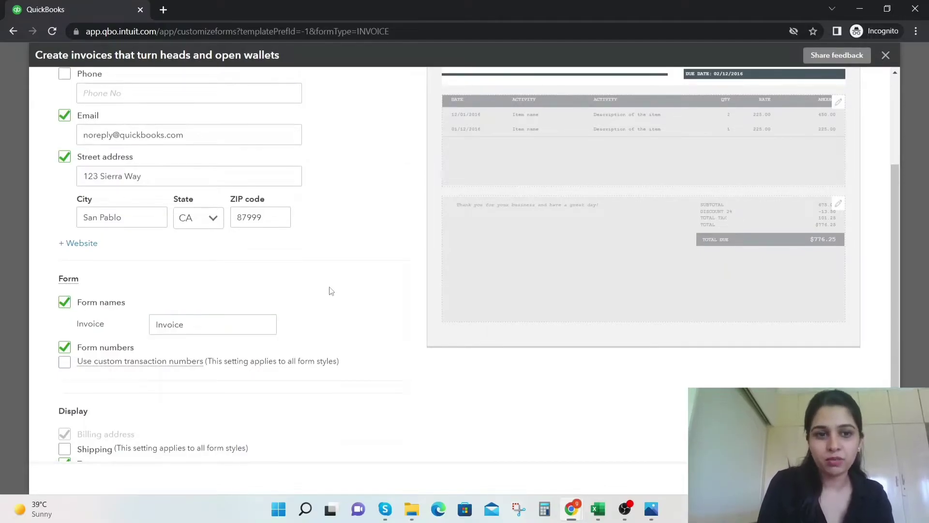
scroll(331, 291, "up", 3)
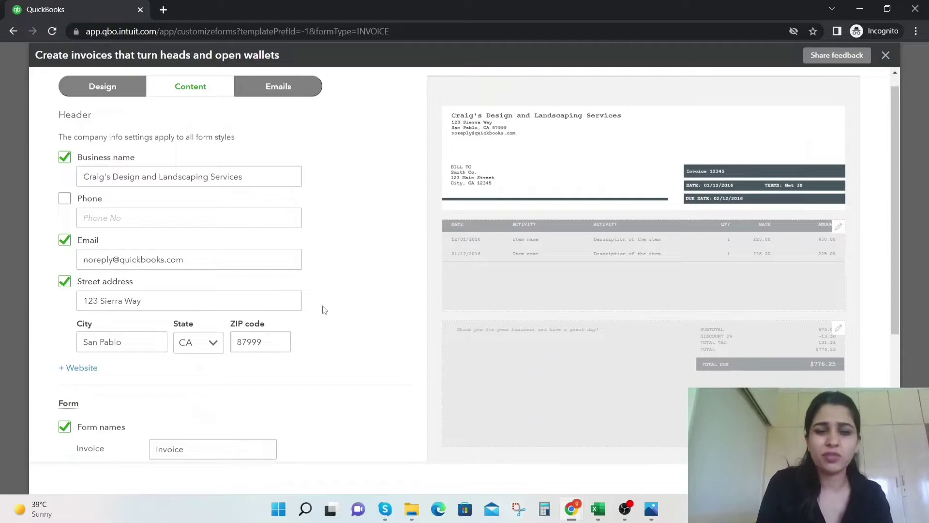
scroll(324, 309, "down", 2)
scroll(291, 334, "down", 1)
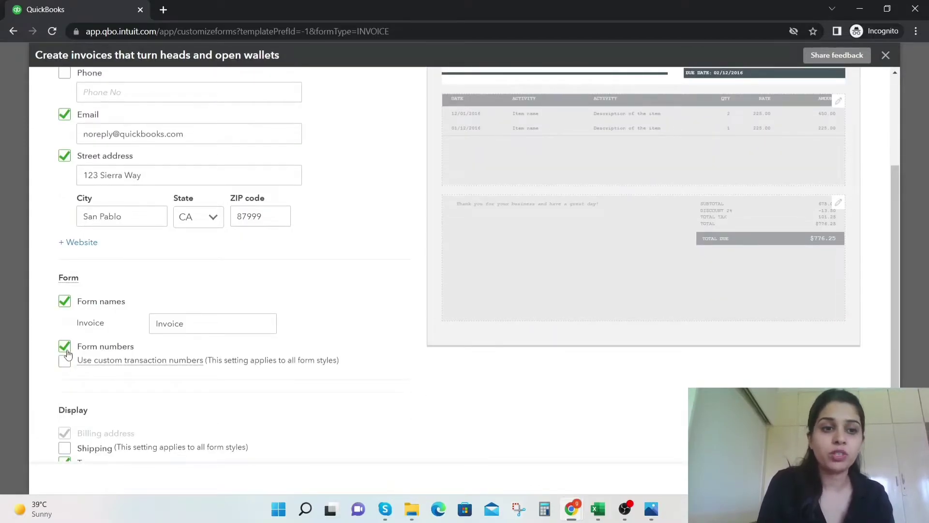
scroll(171, 379, "down", 1)
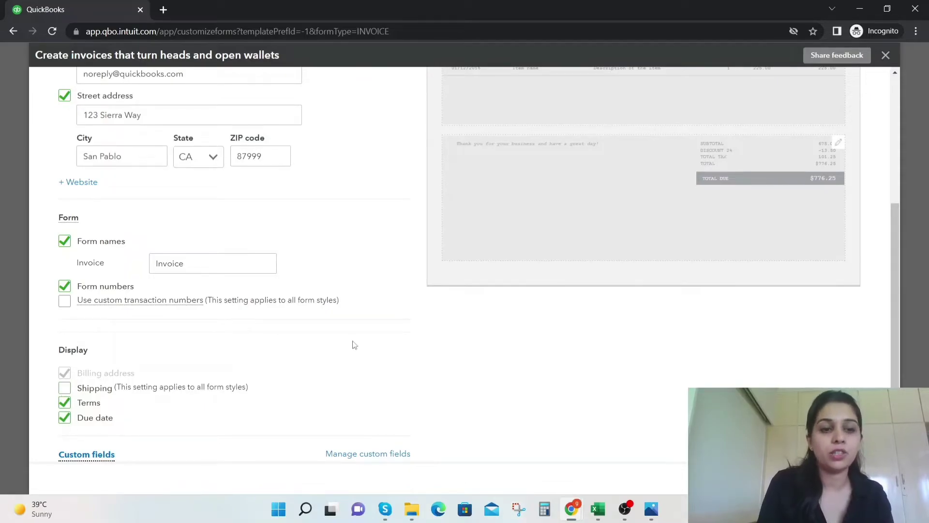
scroll(353, 345, "up", 5)
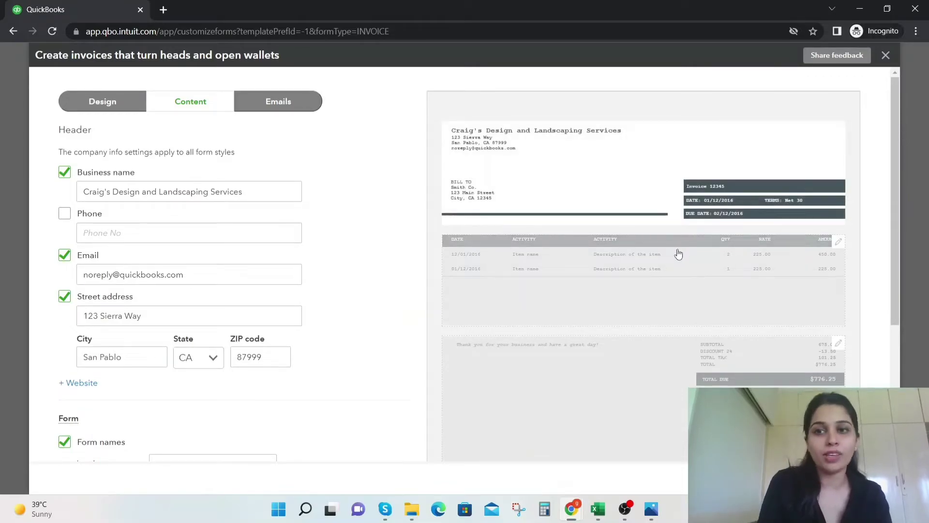
scroll(379, 327, "down", 4)
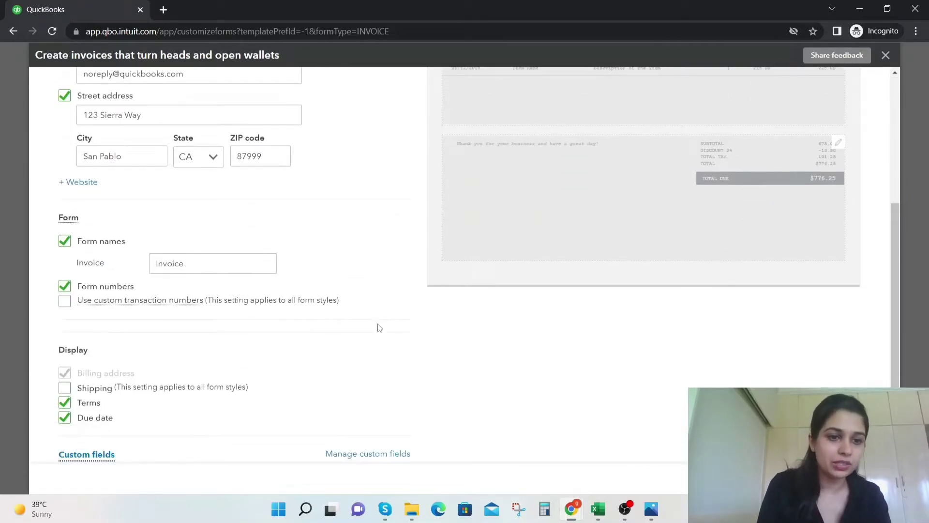
scroll(379, 328, "up", 4)
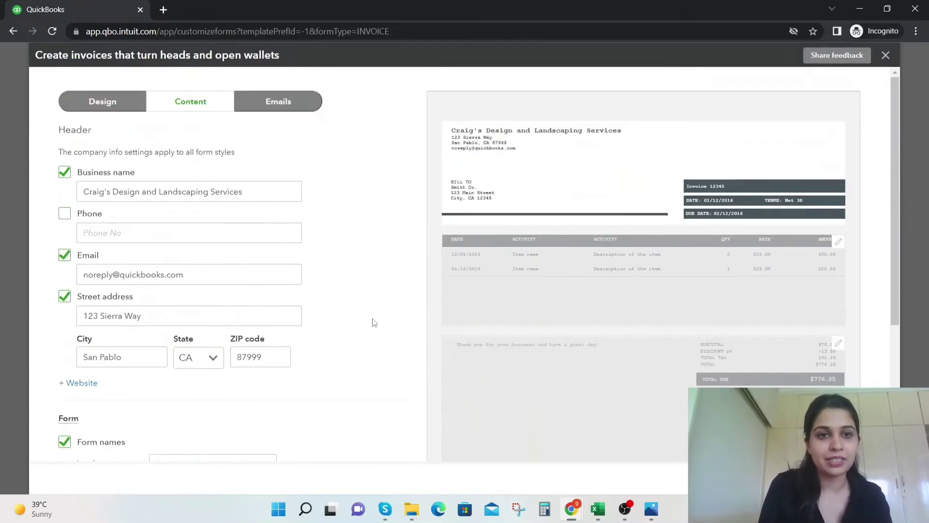
Open the invoice style's email settings and review the Full details option and the standard email's subject
left_click(279, 106)
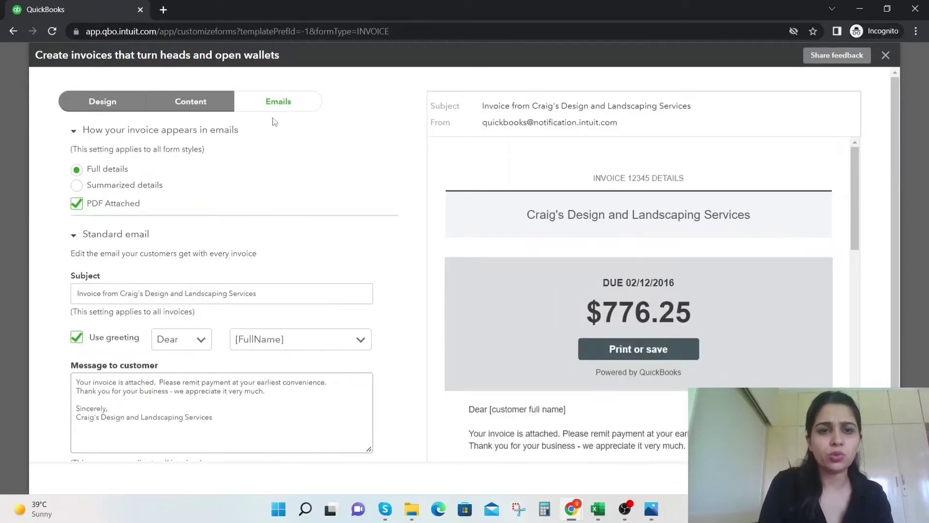
scroll(269, 278, "down", 1)
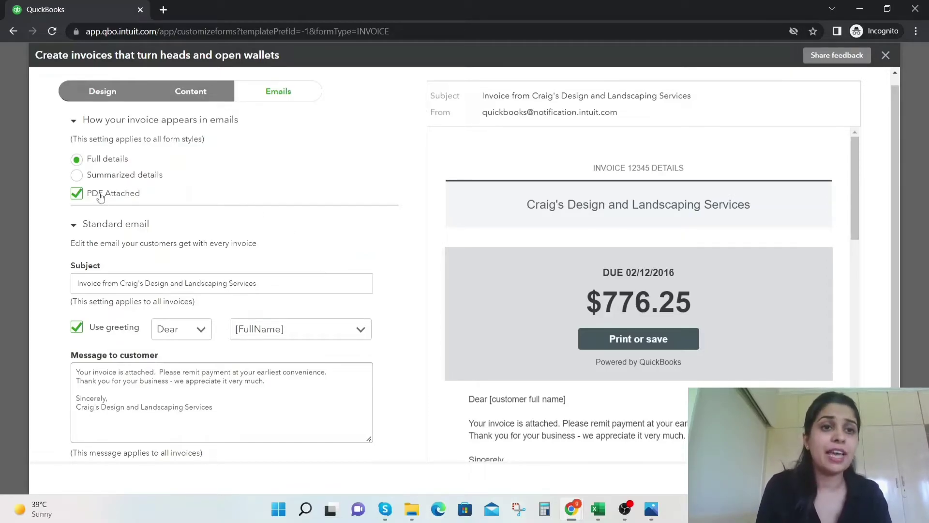
triple_click(104, 158)
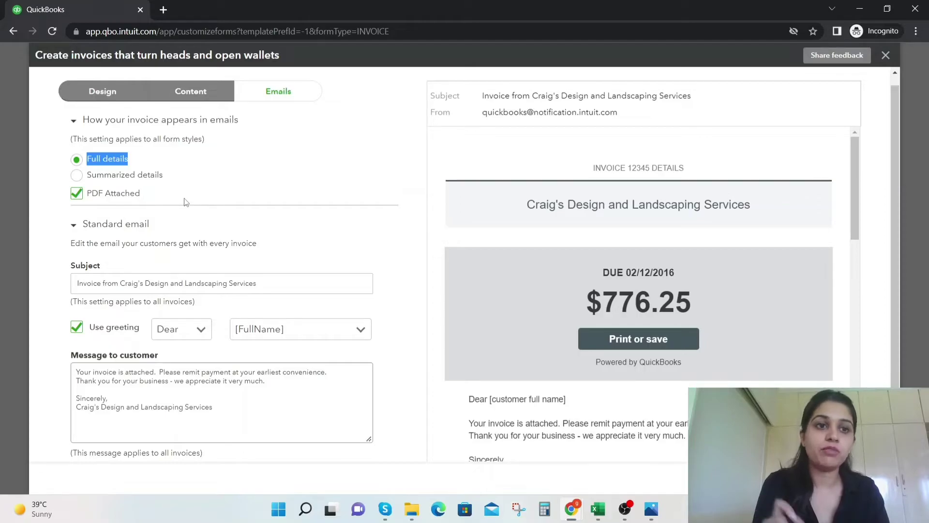
scroll(193, 225, "down", 1)
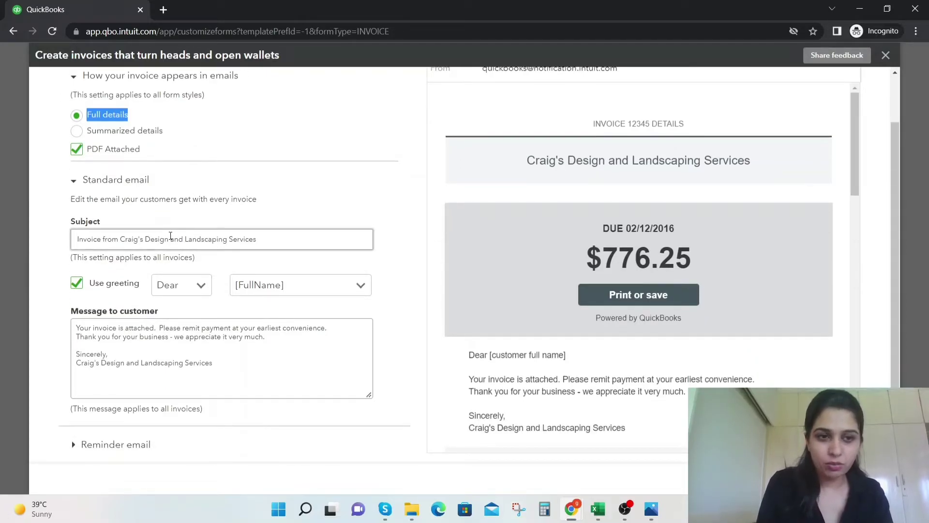
triple_click(170, 236)
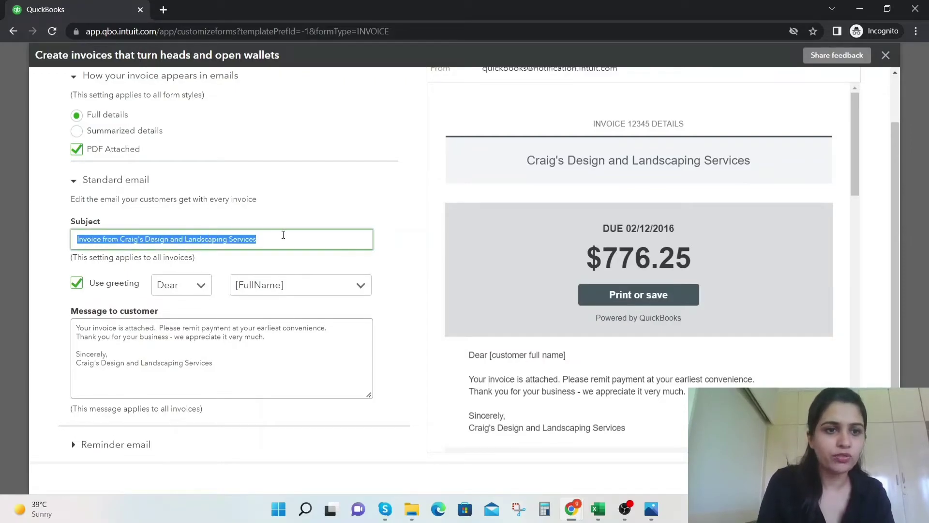
left_click(283, 235)
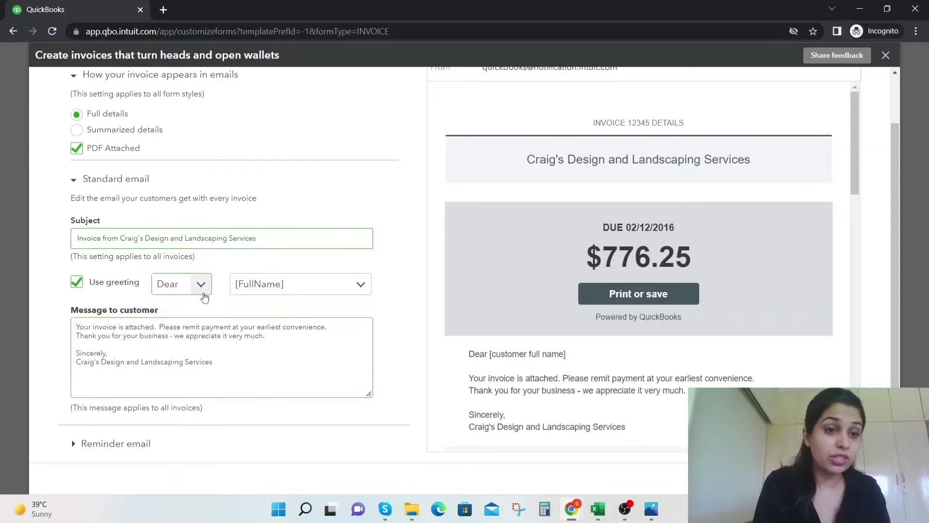
Examine the standard email's salutation choices, customer name formats and the signature in its message to the customer
left_click(188, 293)
left_click(189, 293)
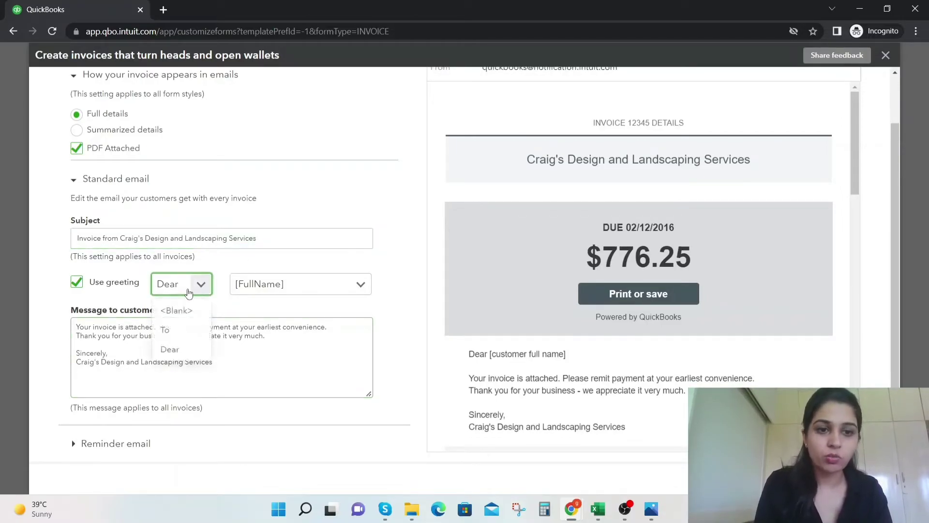
left_click(290, 295)
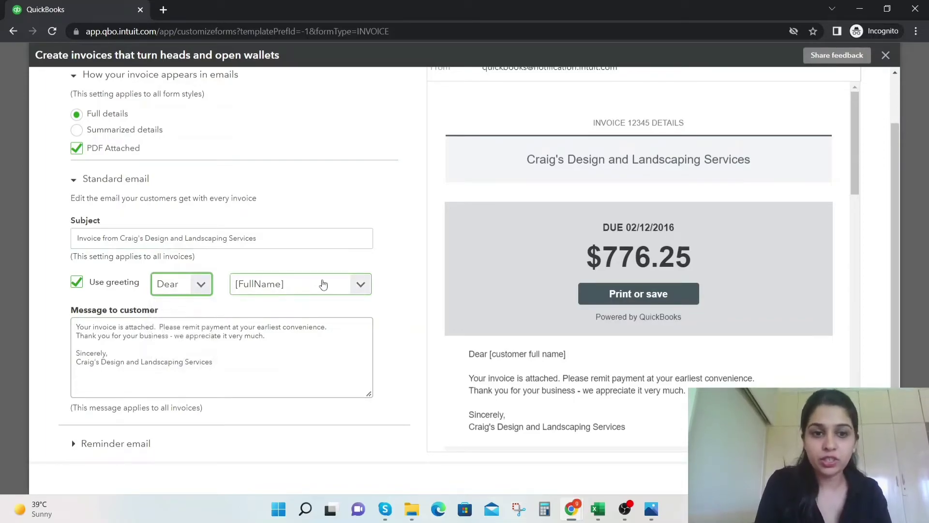
left_click(323, 285)
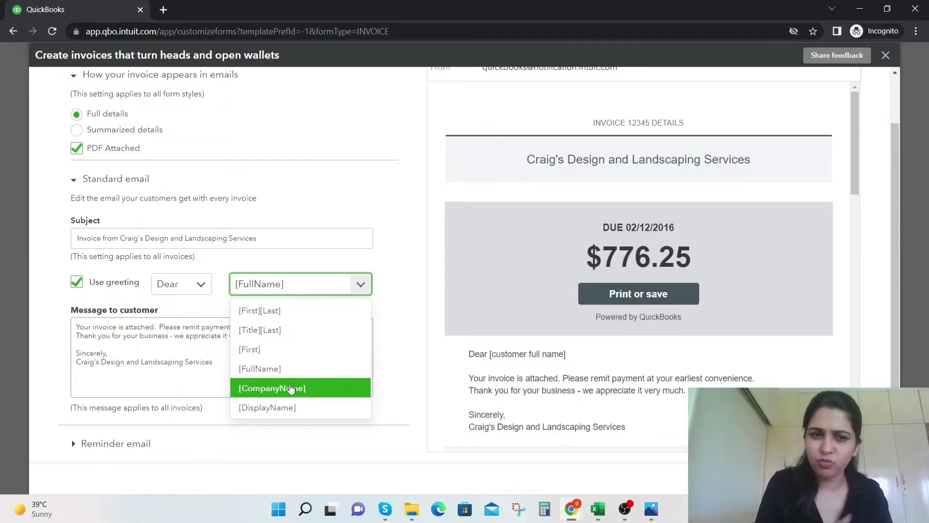
left_click(147, 391)
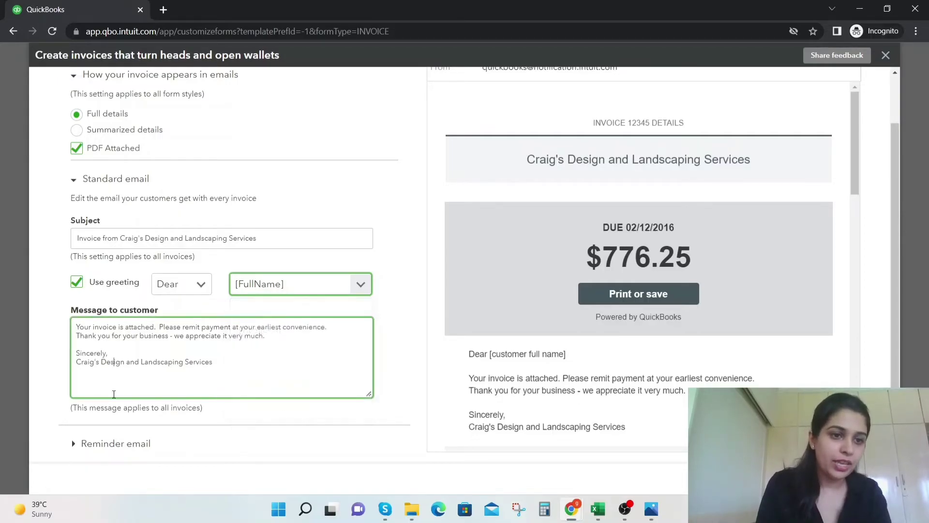
triple_click(119, 364)
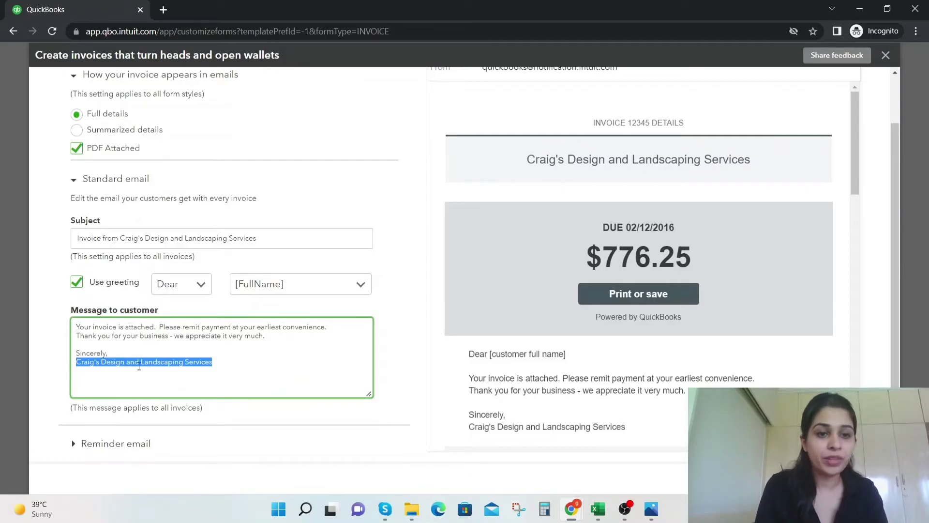
Expand the reminder email settings, review the message to the customer, and save the custom invoice style
left_click(103, 444)
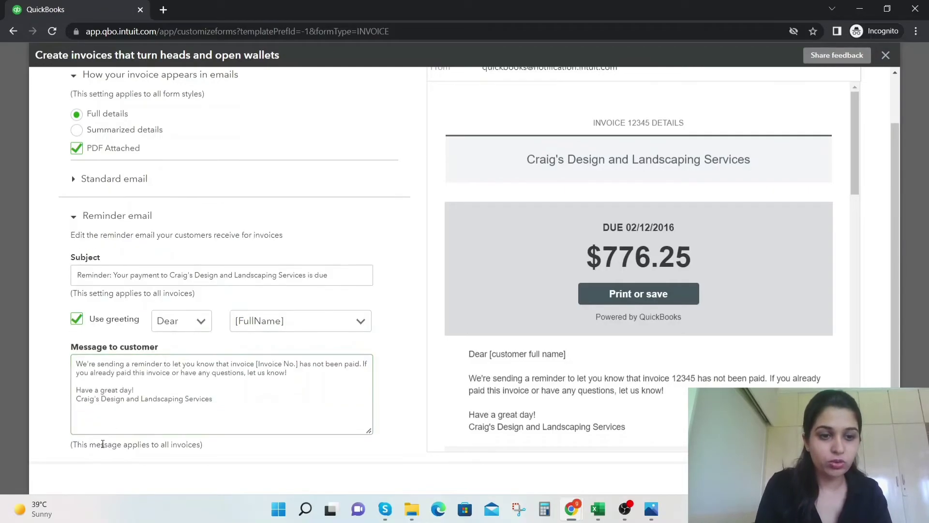
left_click(143, 390)
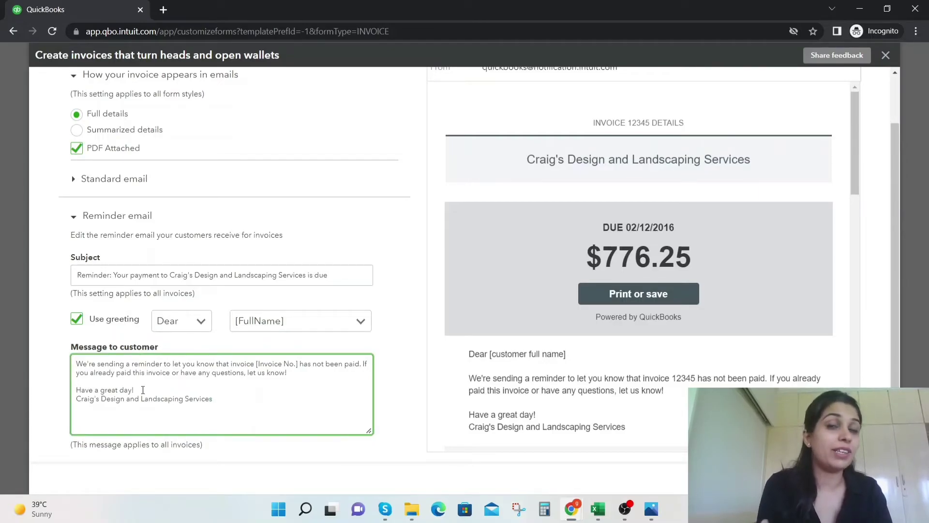
left_click(130, 379)
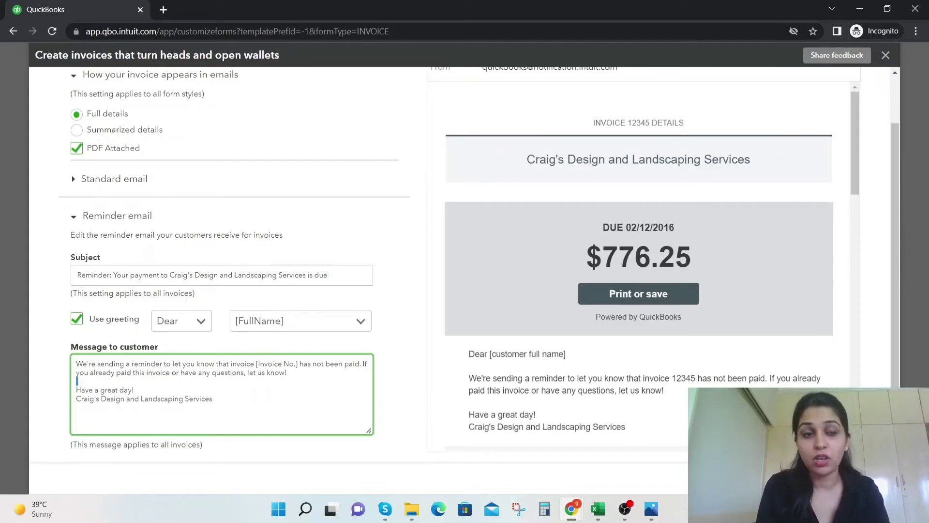
scroll(504, 356, "up", 1)
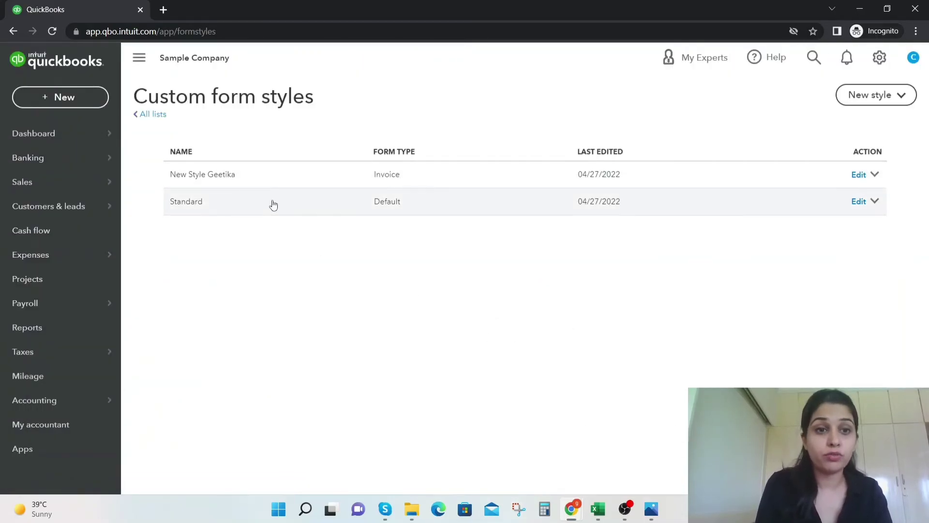
Make the newly created invoice style the default in the custom form styles list
left_click(876, 178)
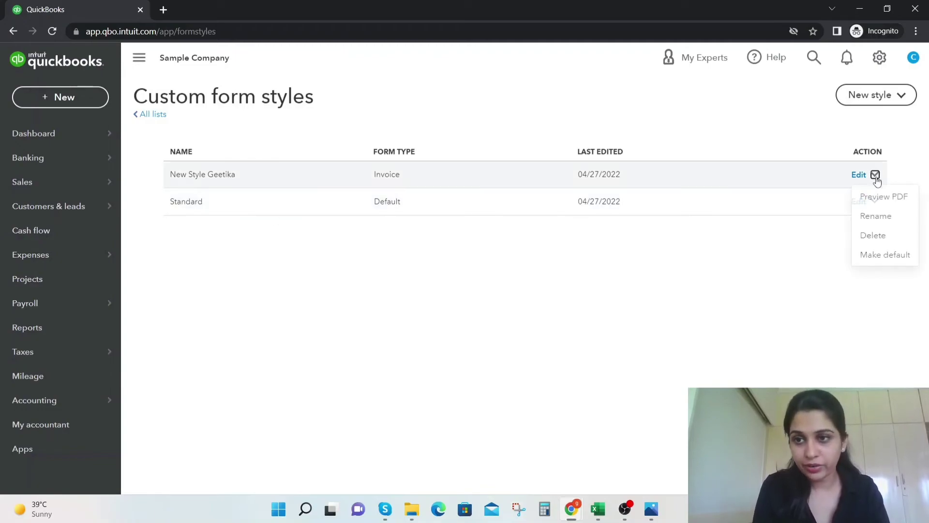
left_click(877, 256)
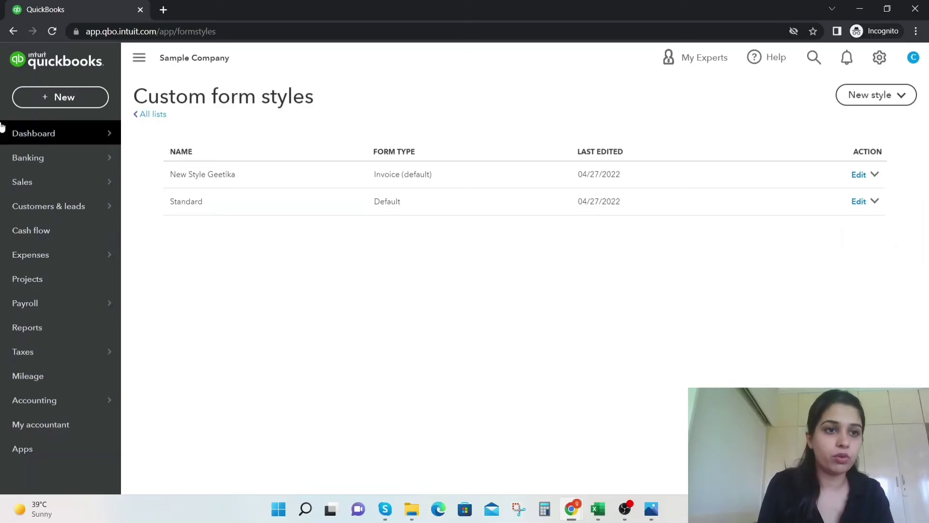
Start a new customer invoice, switch its form style to Standard, and close the invoice form
left_click(55, 100)
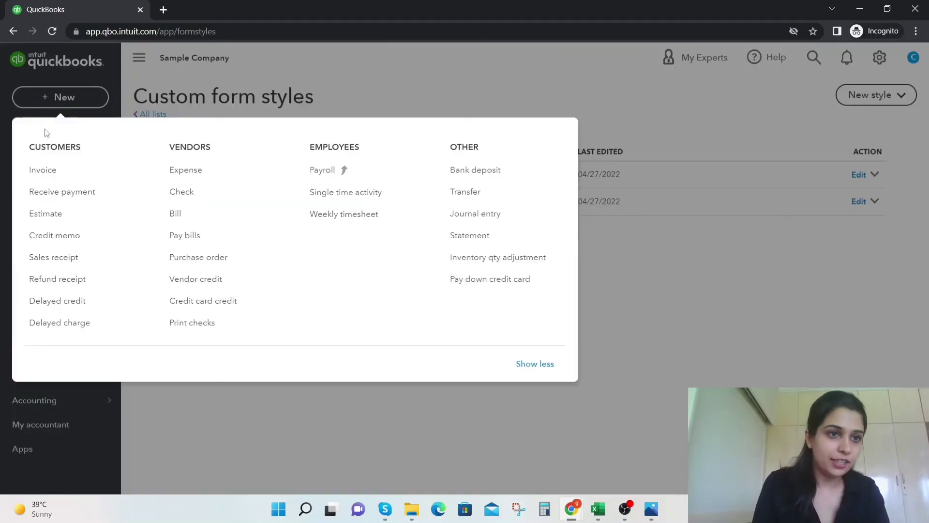
left_click(39, 169)
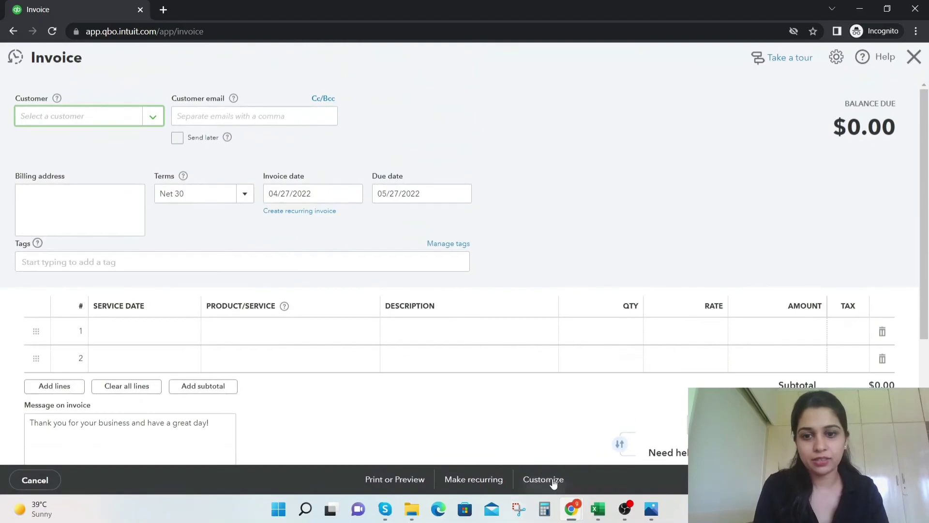
left_click(543, 480)
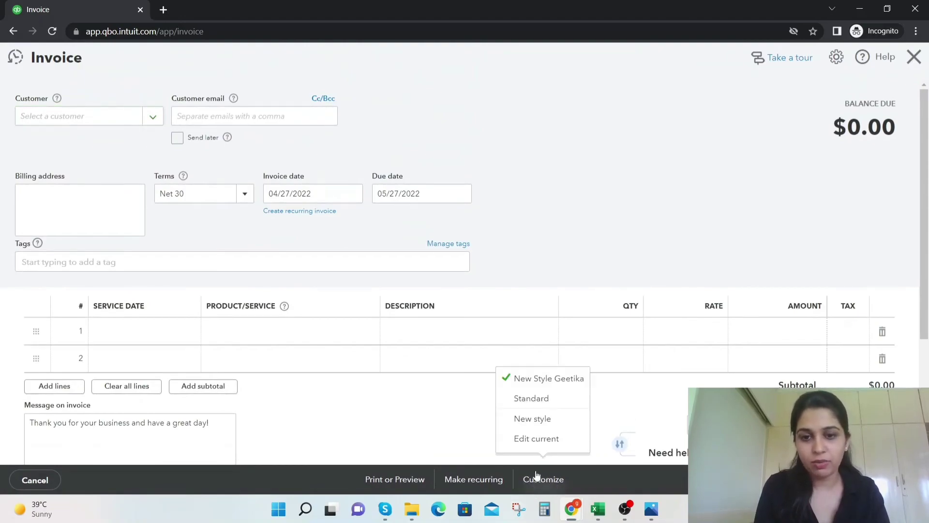
left_click(576, 394)
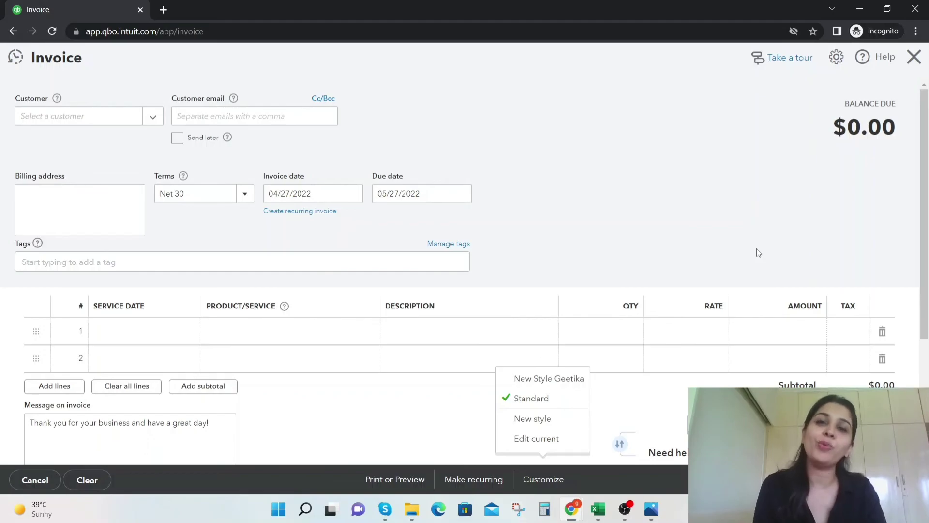
left_click(922, 59)
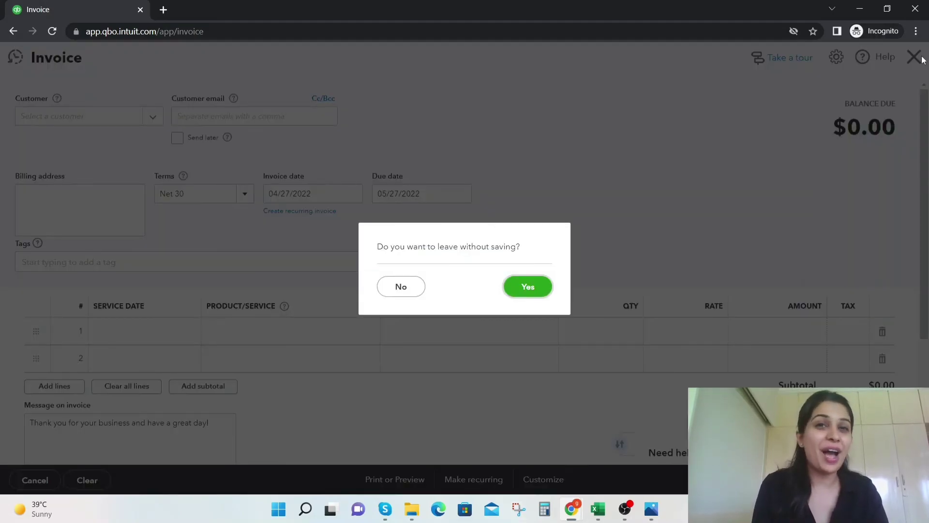